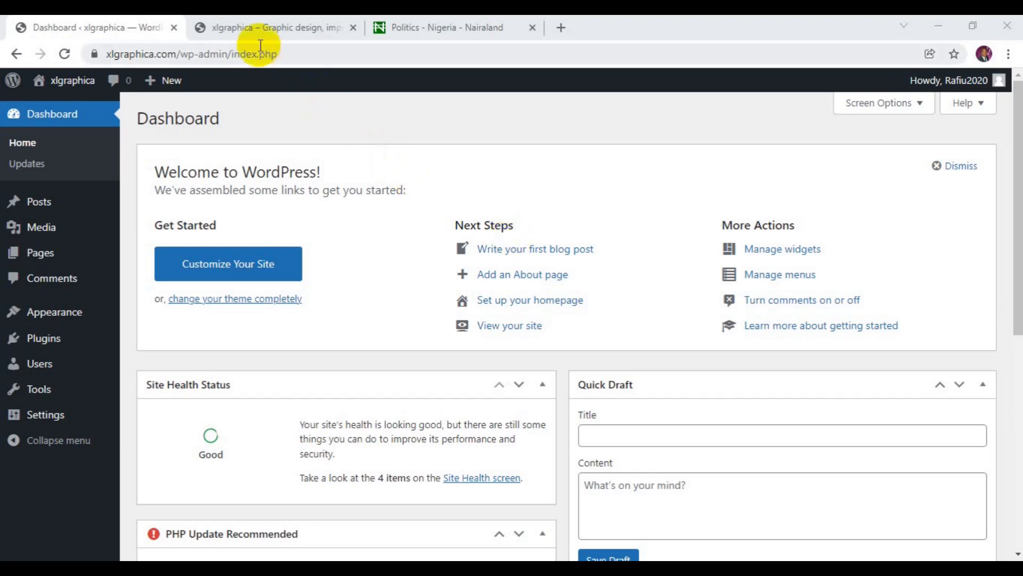
- Open the site's installed themes page and go to the page for adding a new theme
mouse_move(54, 313)
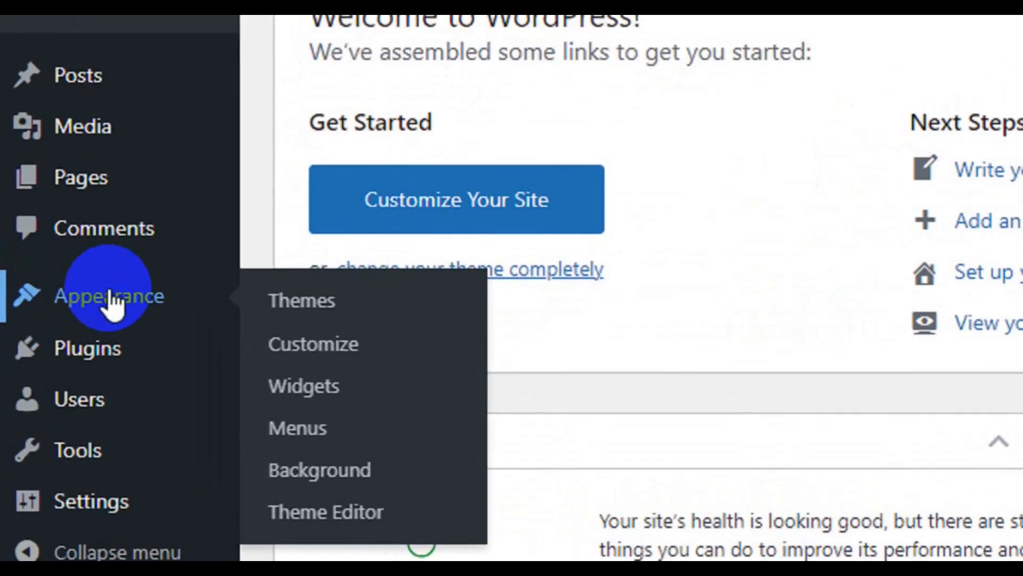
left_click(303, 303)
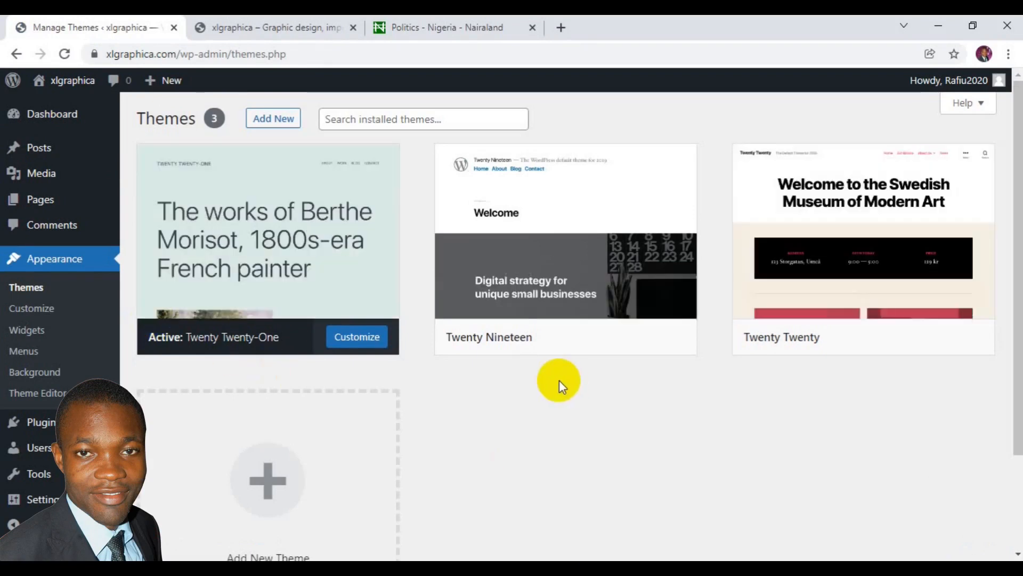
left_click(663, 291)
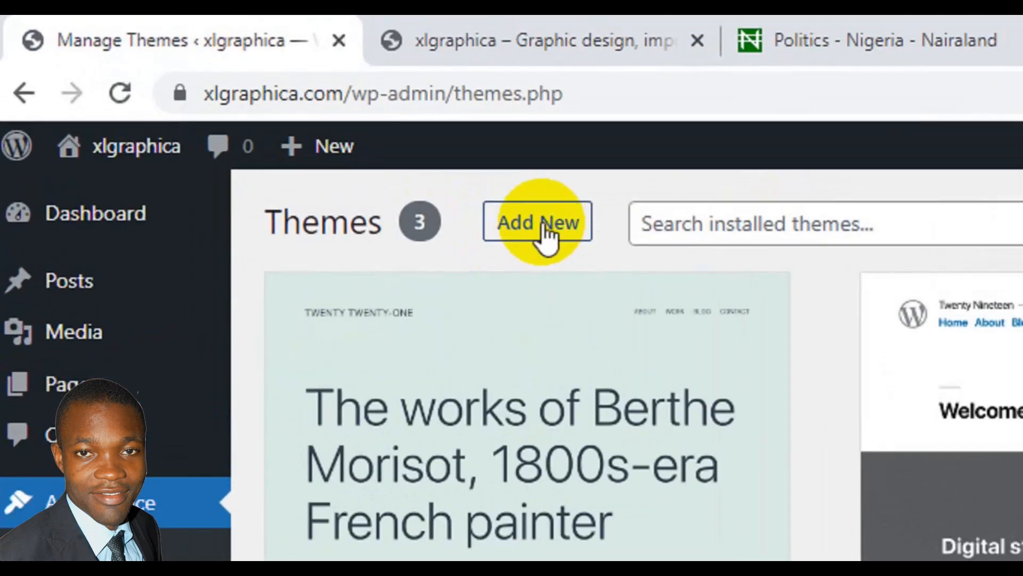
left_click(275, 120)
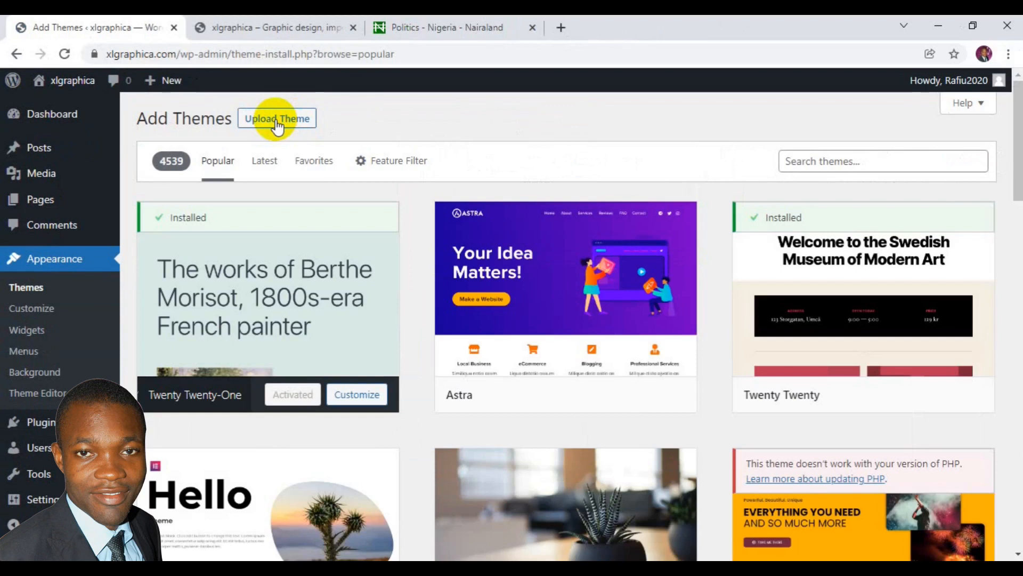
- Browse the popular themes catalogue and examine the number of themes available for installation
left_click_drag(1020, 137, 1022, 331)
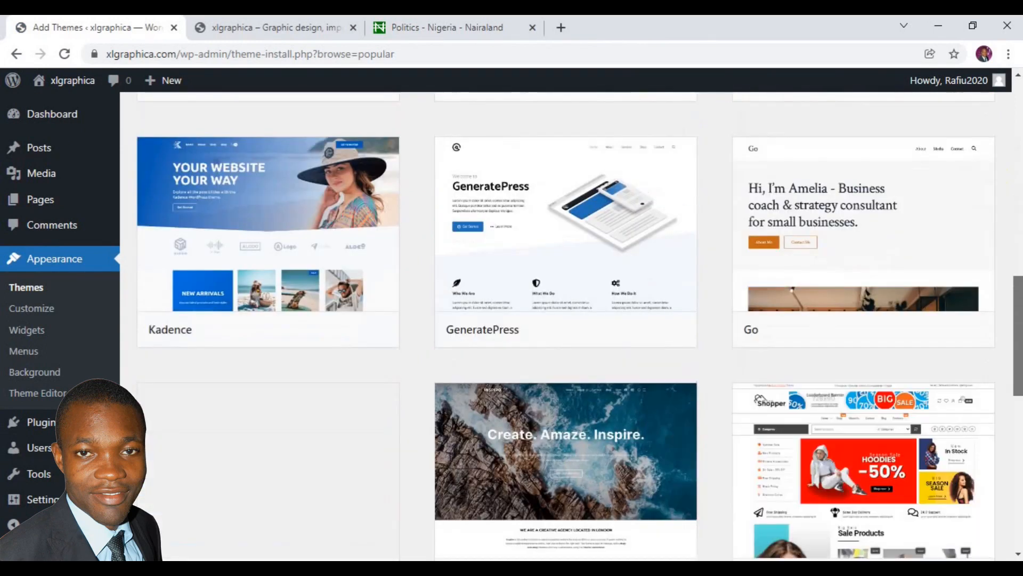
scroll(579, 326, "down", 2)
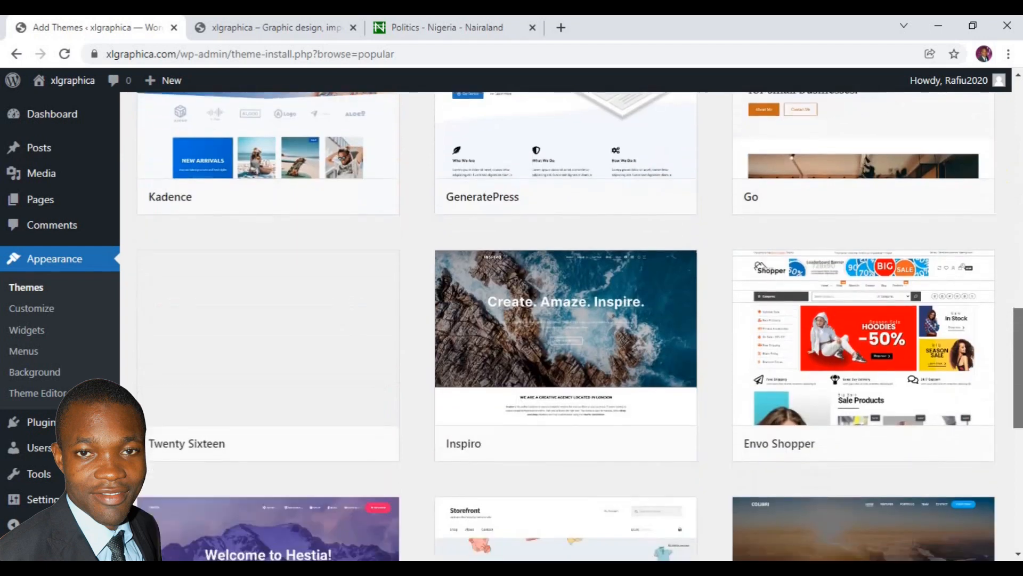
scroll(579, 326, "down", 2)
scroll(579, 326, "down", 3)
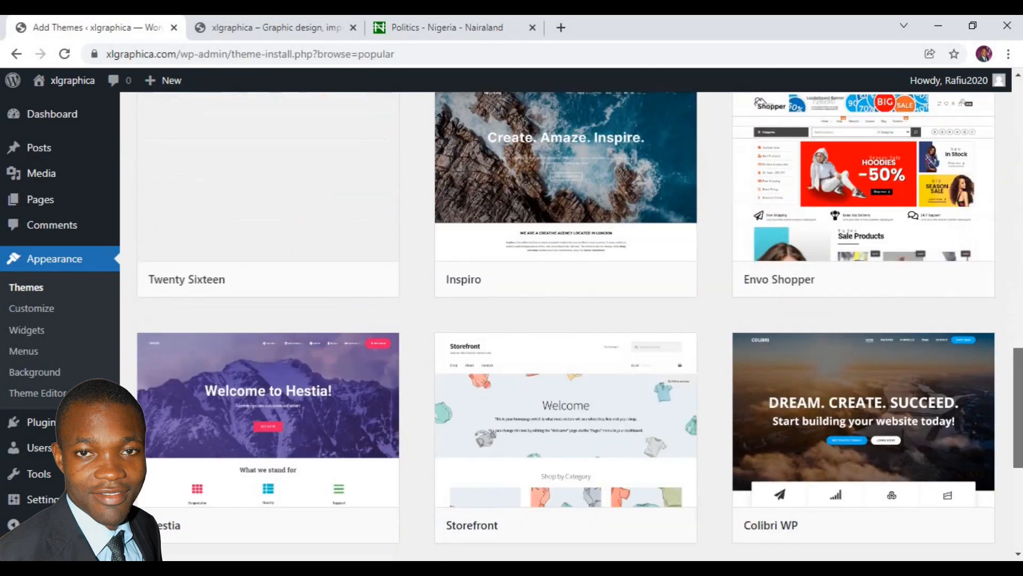
scroll(579, 326, "down", 4)
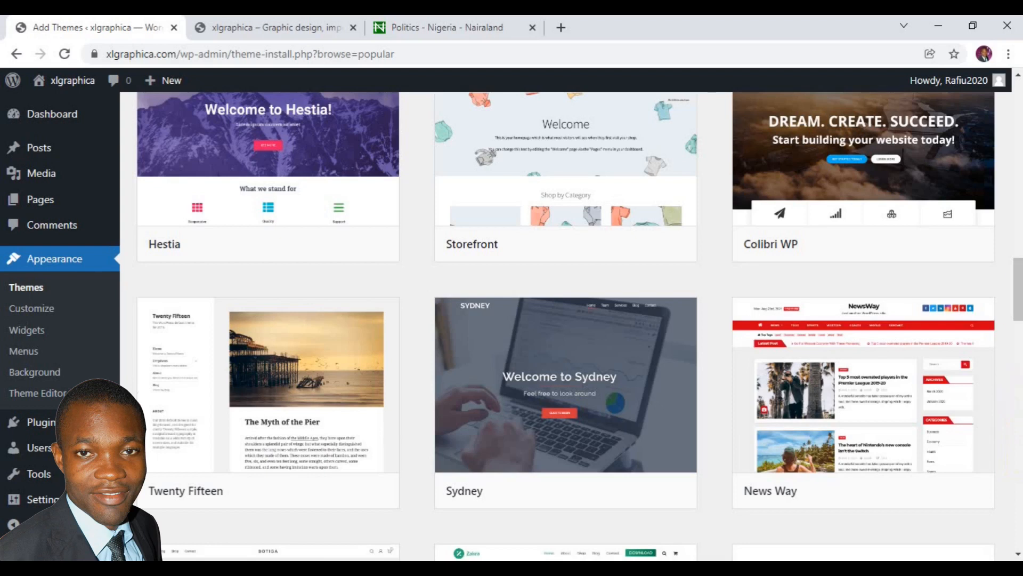
left_click_drag(1018, 309, 1011, 334)
mouse_move(930, 244)
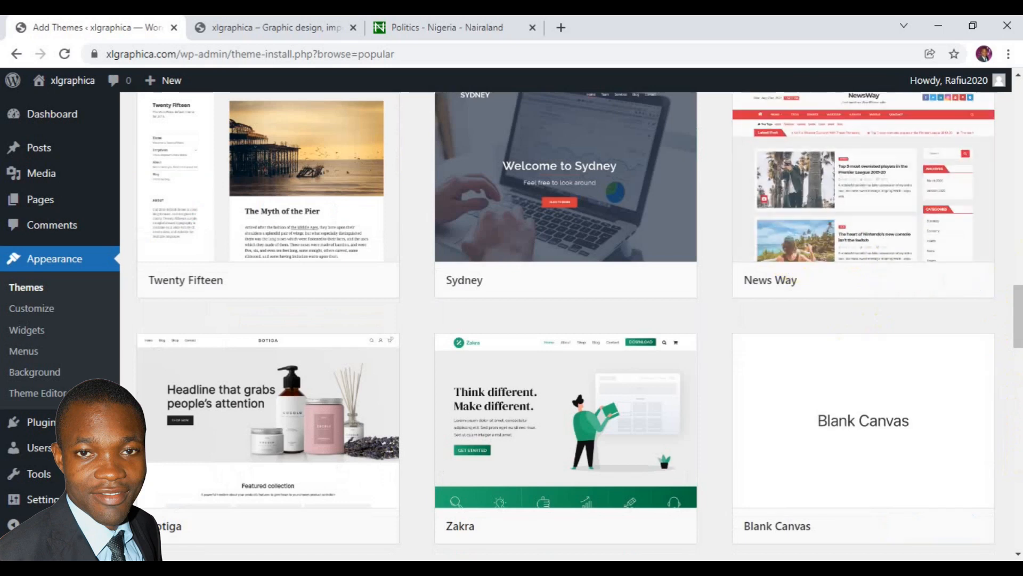
left_click_drag(1015, 347, 1015, 128)
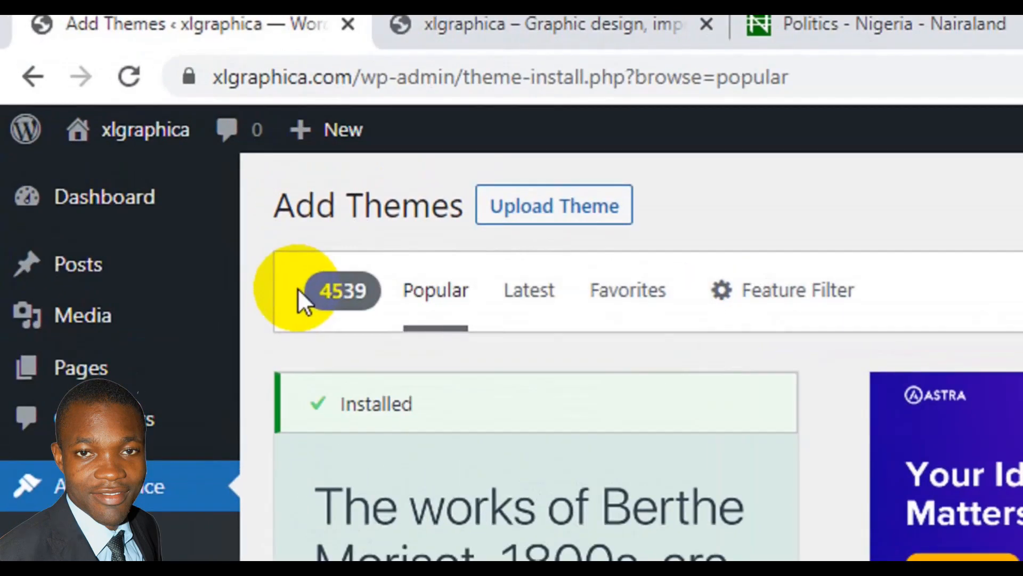
left_click_drag(297, 288, 367, 292)
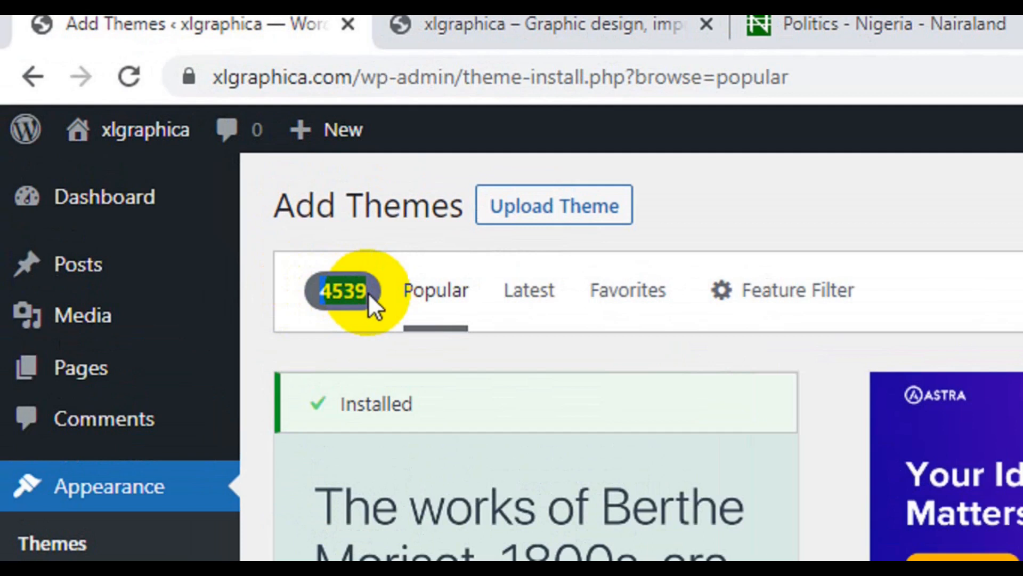
- Choose the neve zip archive from the Desktop folder "Web upload dsign files" as the theme to upload
left_click(569, 214)
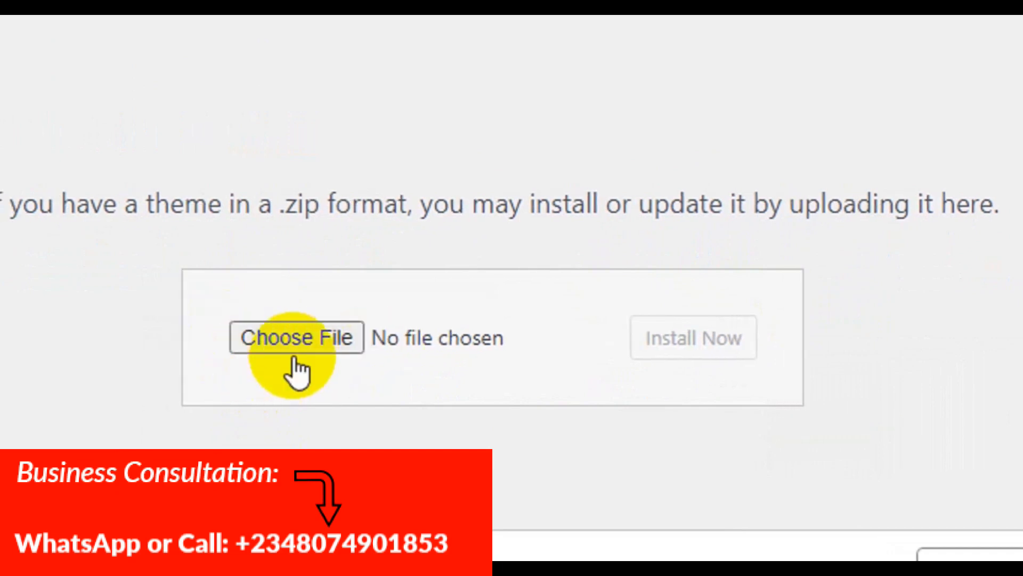
left_click(295, 340)
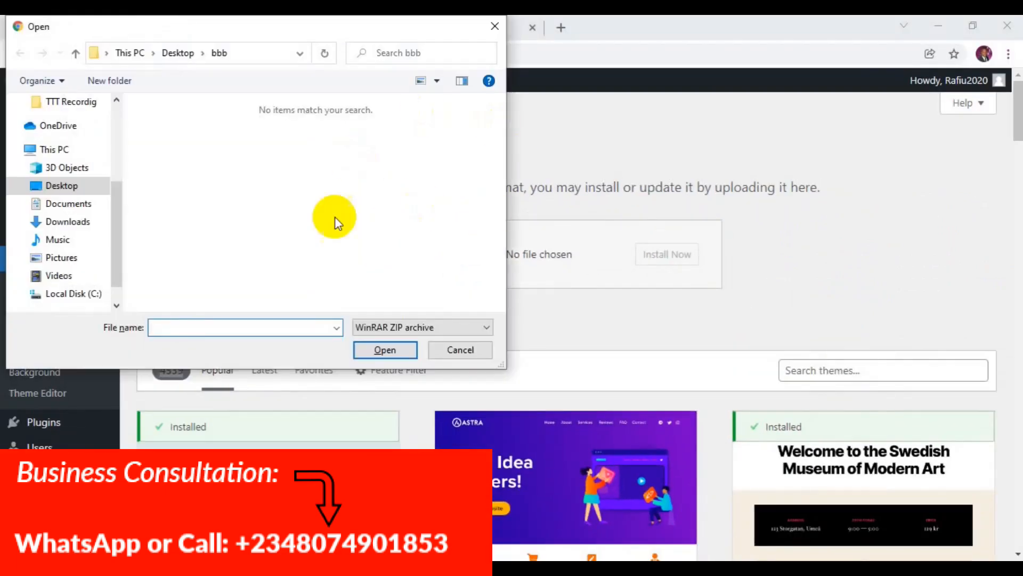
left_click(80, 187)
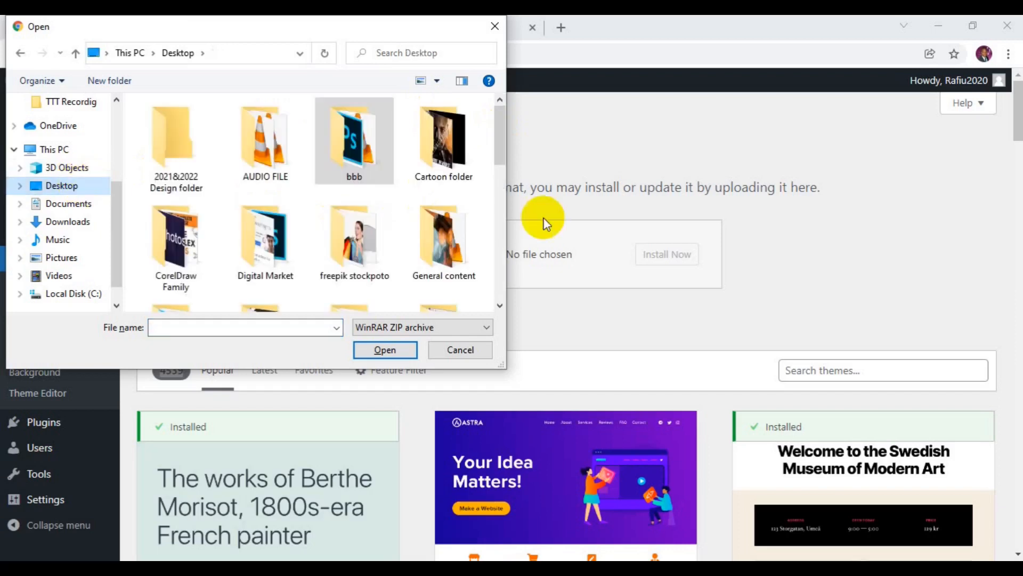
left_click(502, 304)
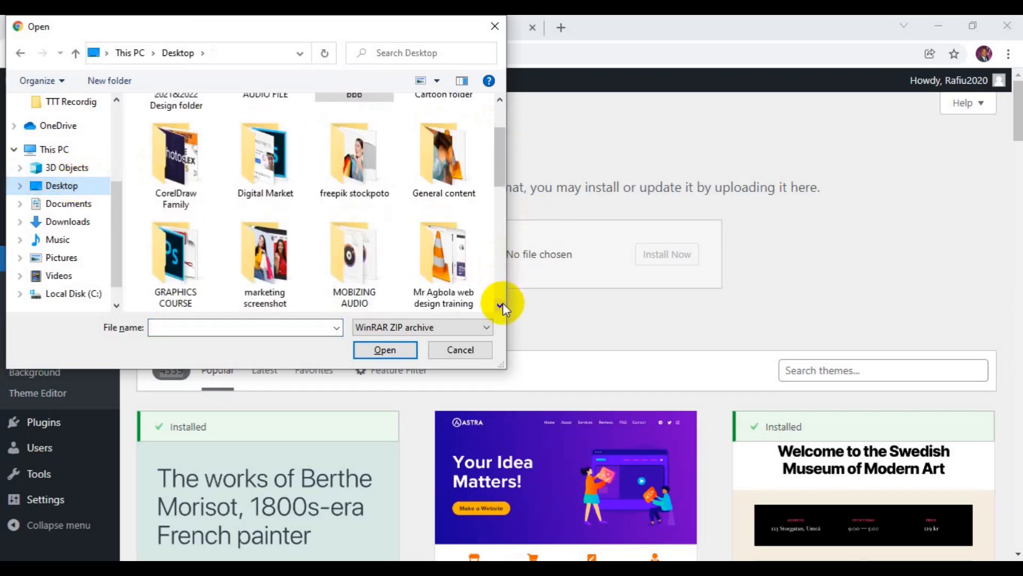
left_click(502, 304)
left_click(502, 304)
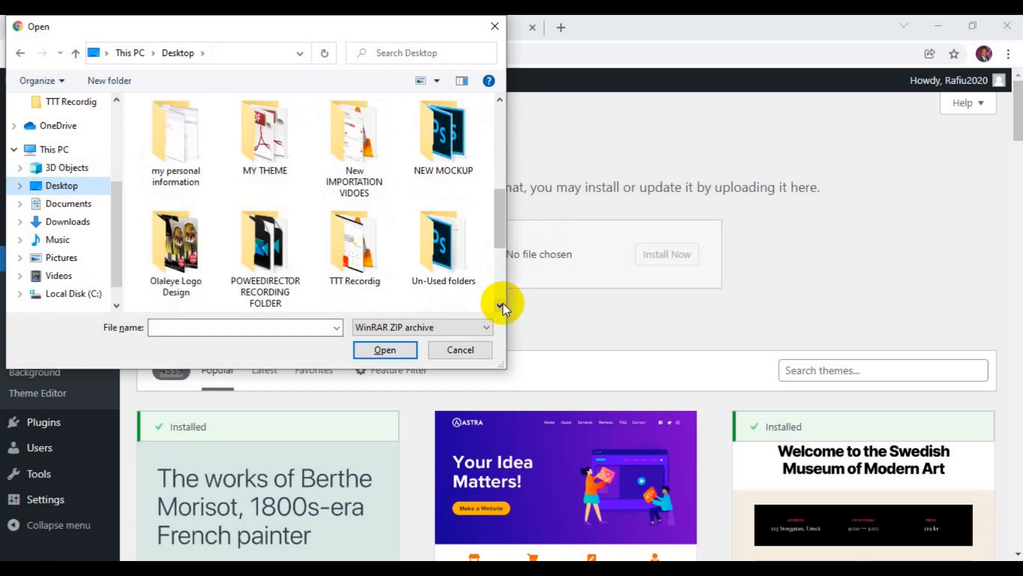
left_click(502, 303)
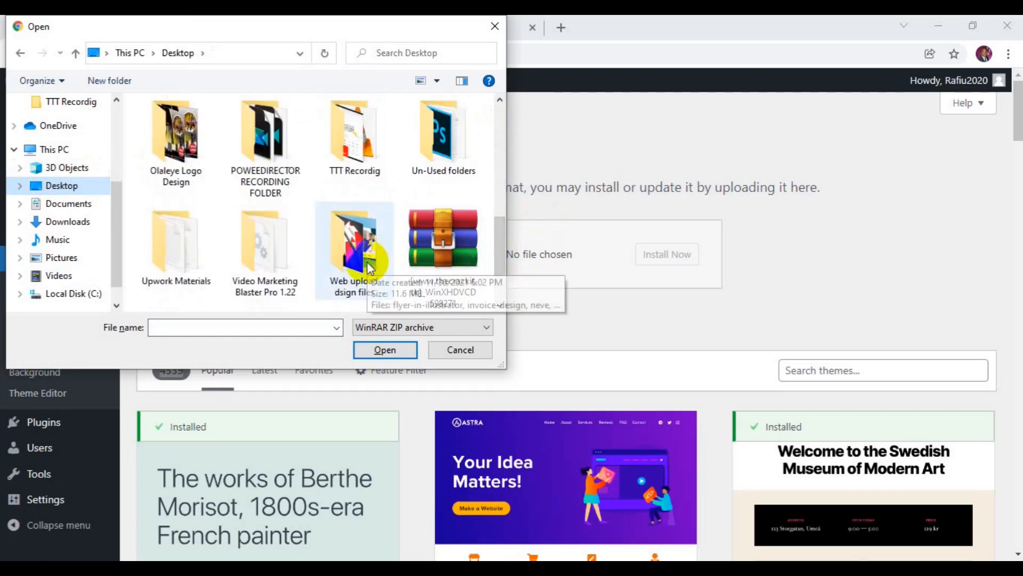
double_click(355, 250)
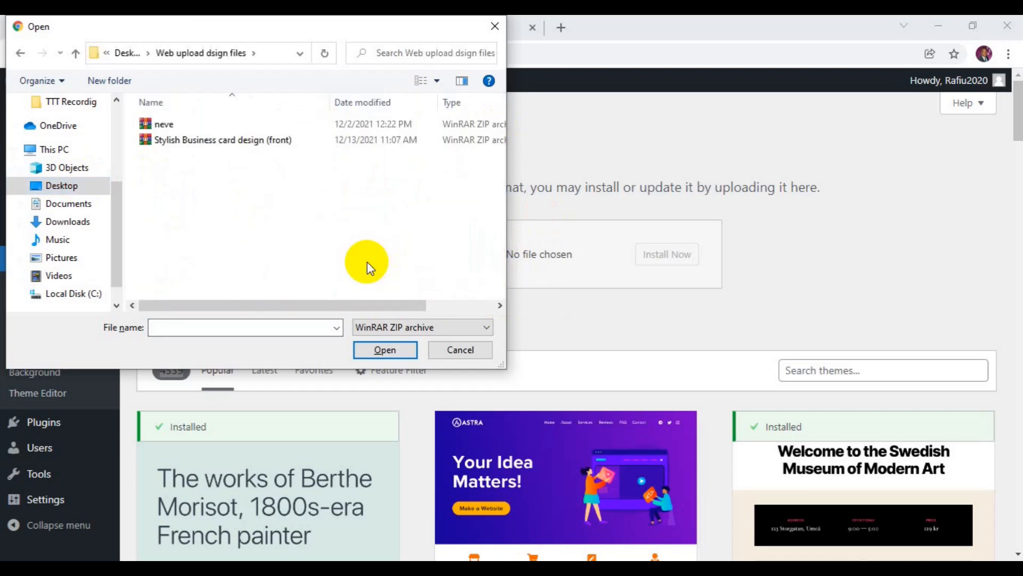
left_click(203, 123)
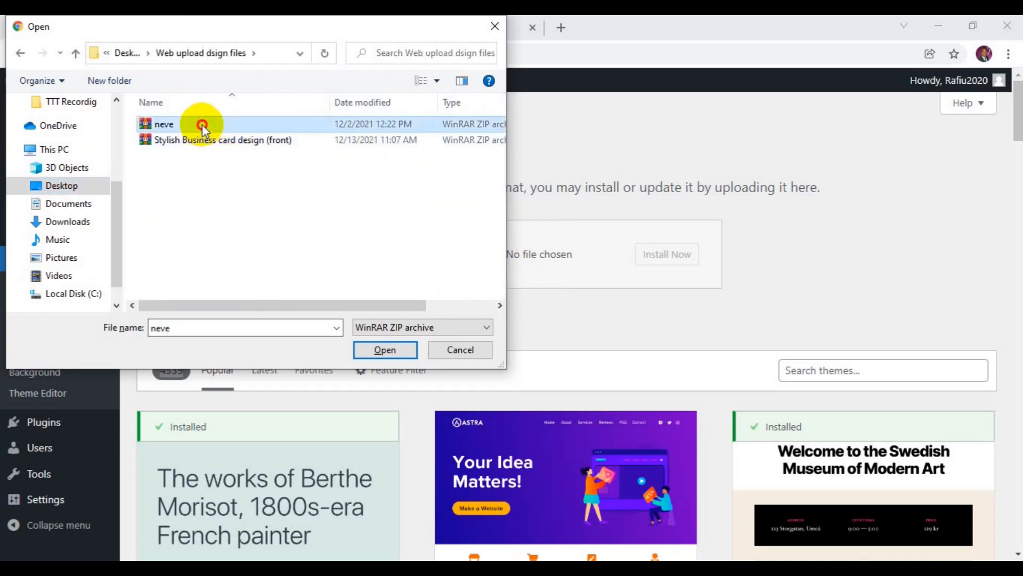
left_click(373, 352)
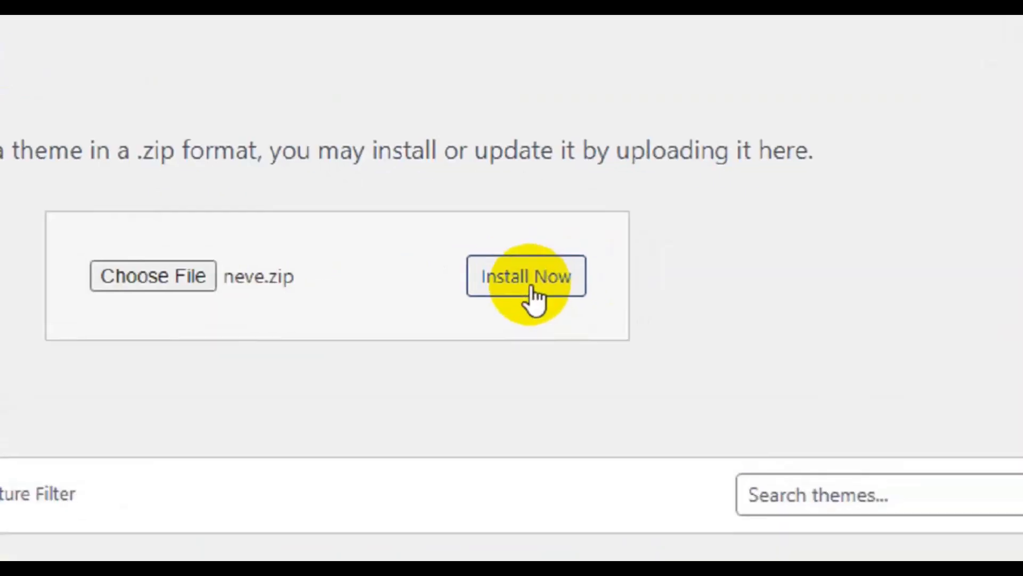
- Install the theme from neve.zip and check the installation report
left_click(669, 260)
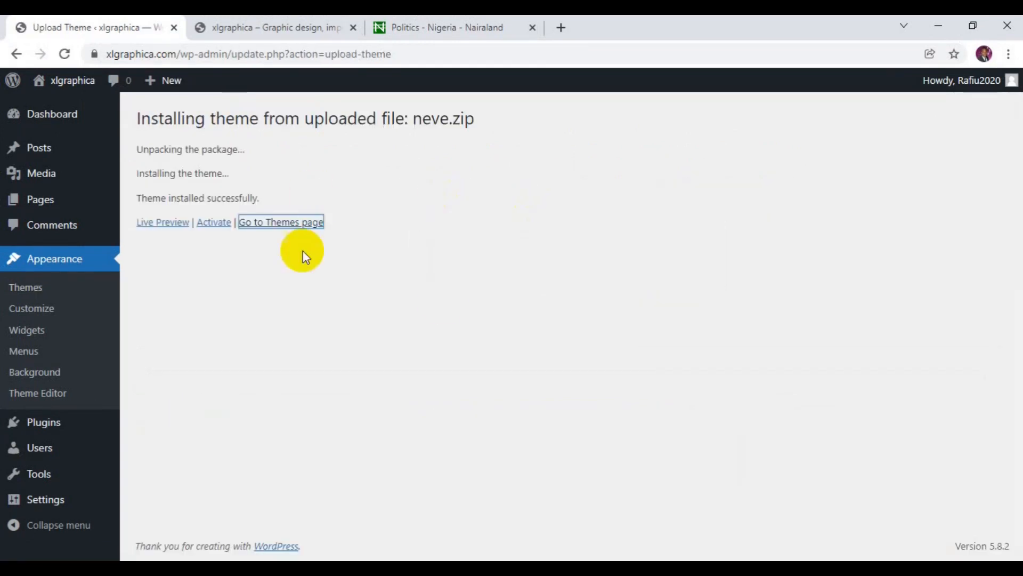
left_click(390, 162)
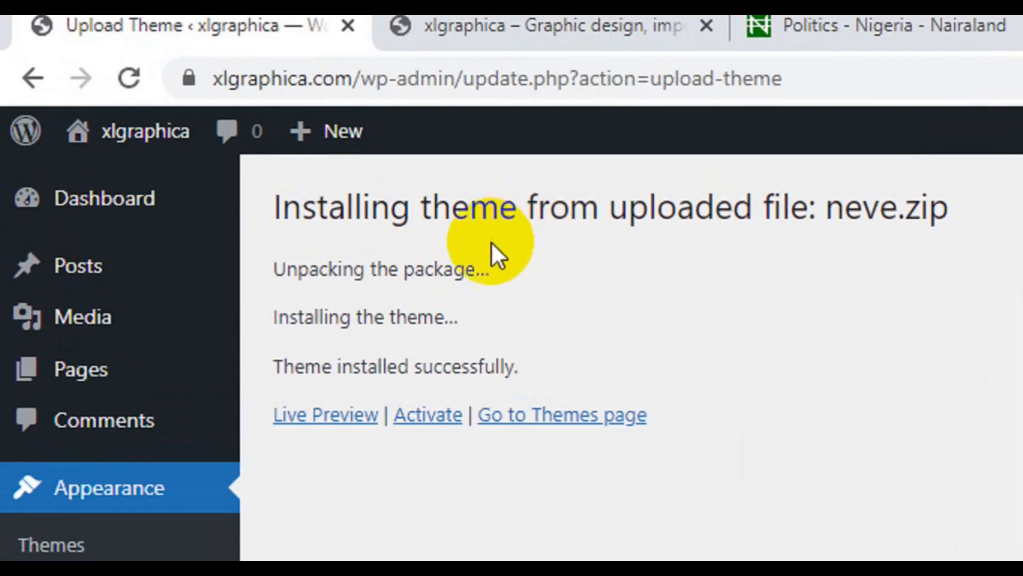
left_click_drag(532, 366, 275, 372)
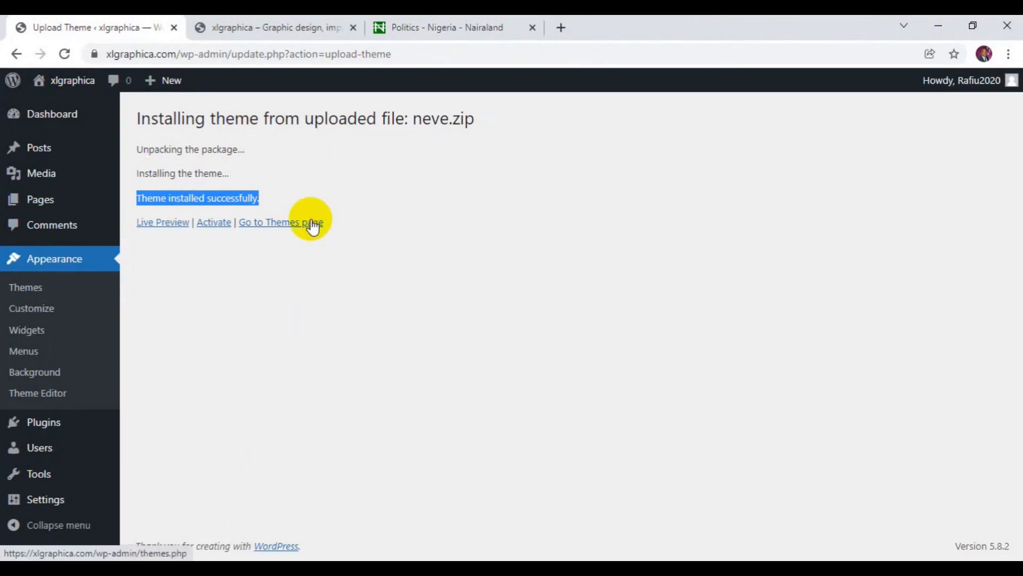
- On the Themes page opened in a new browser tab, update the Neve theme to its new version and activate it
right_click(313, 224)
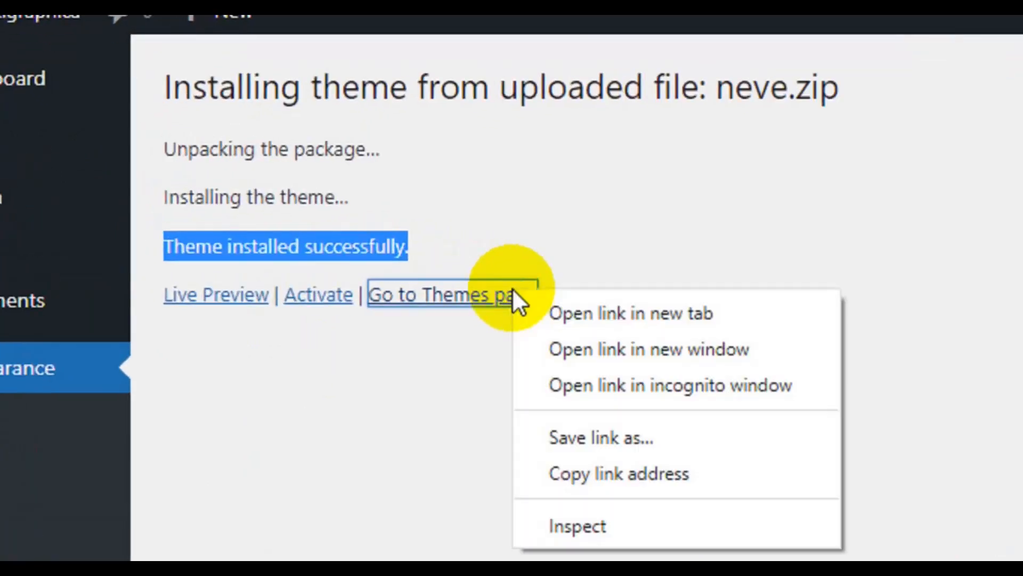
left_click(650, 315)
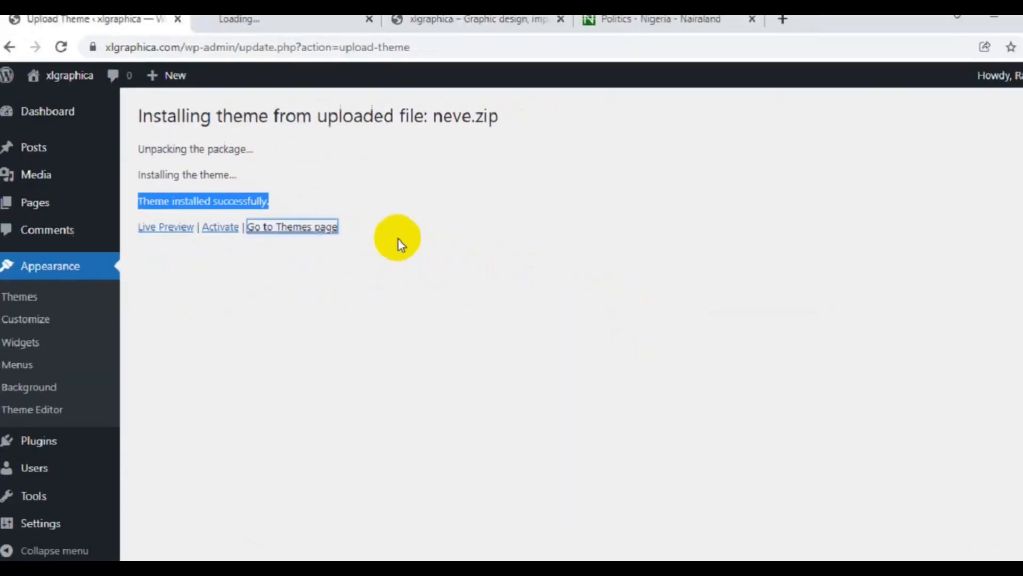
left_click(286, 38)
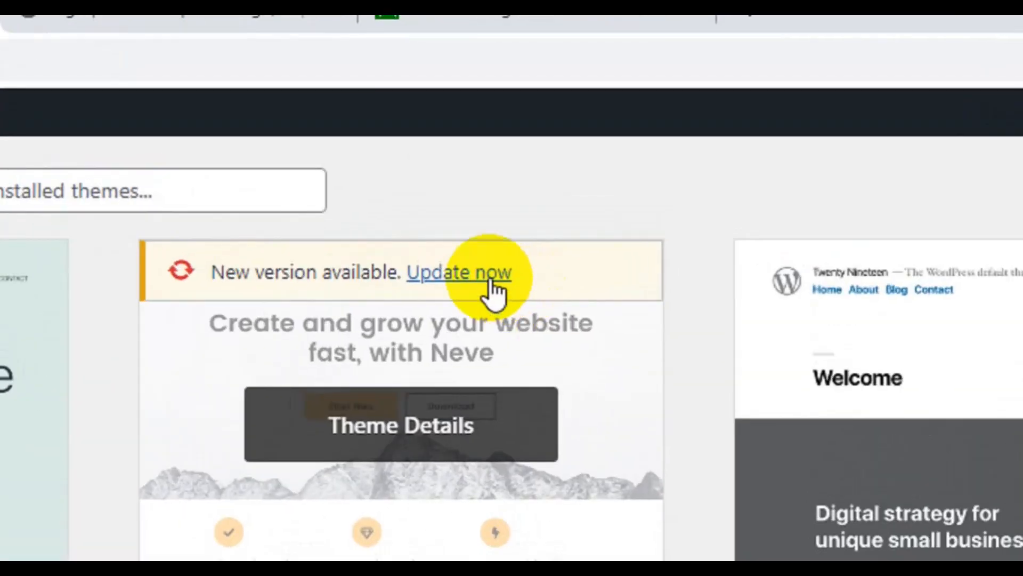
left_click(494, 273)
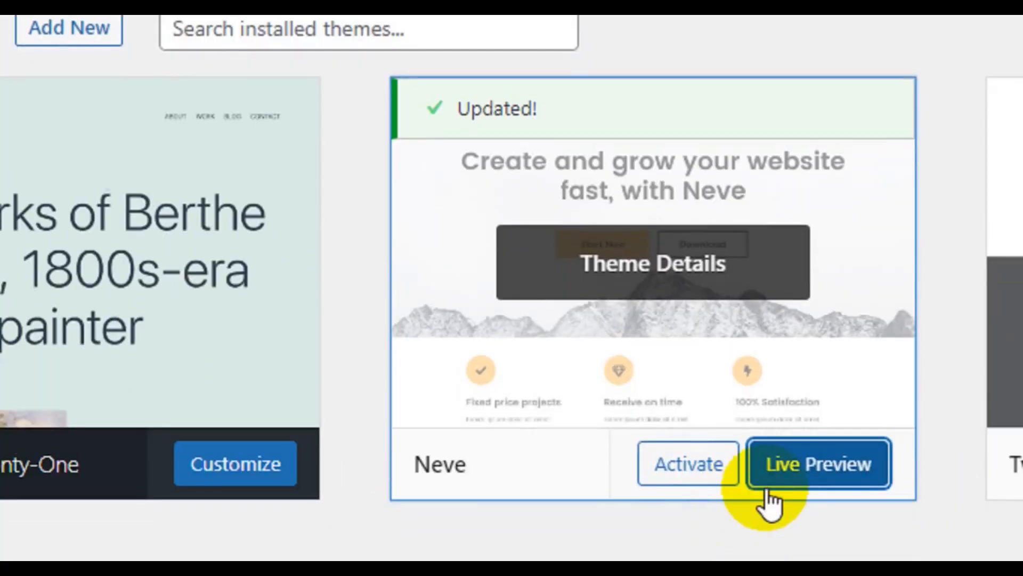
left_click(687, 421)
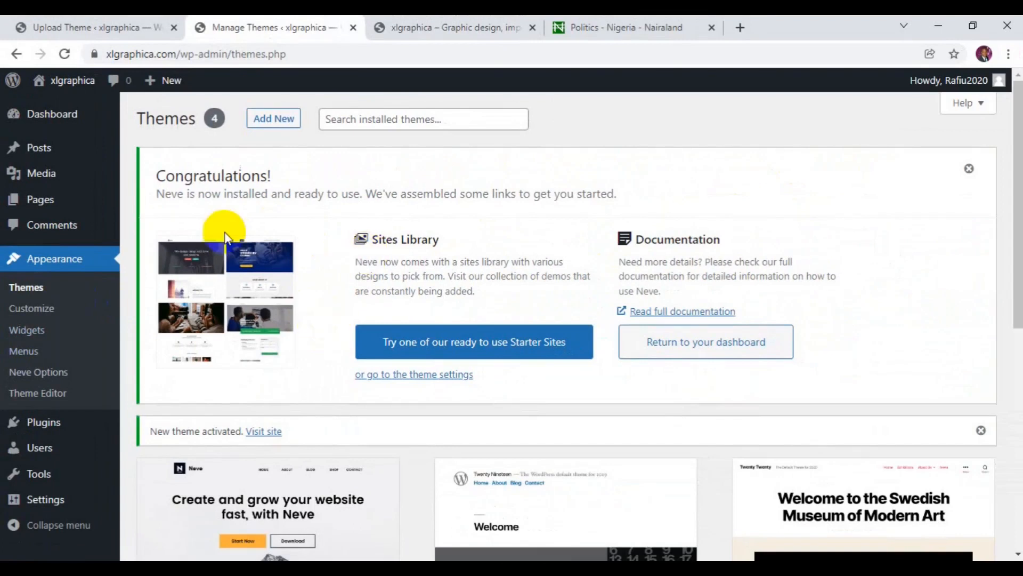
- Reload the xlgraphica.com front page to check its new look, and return to the Themes page to review the installed themes
left_click(442, 30)
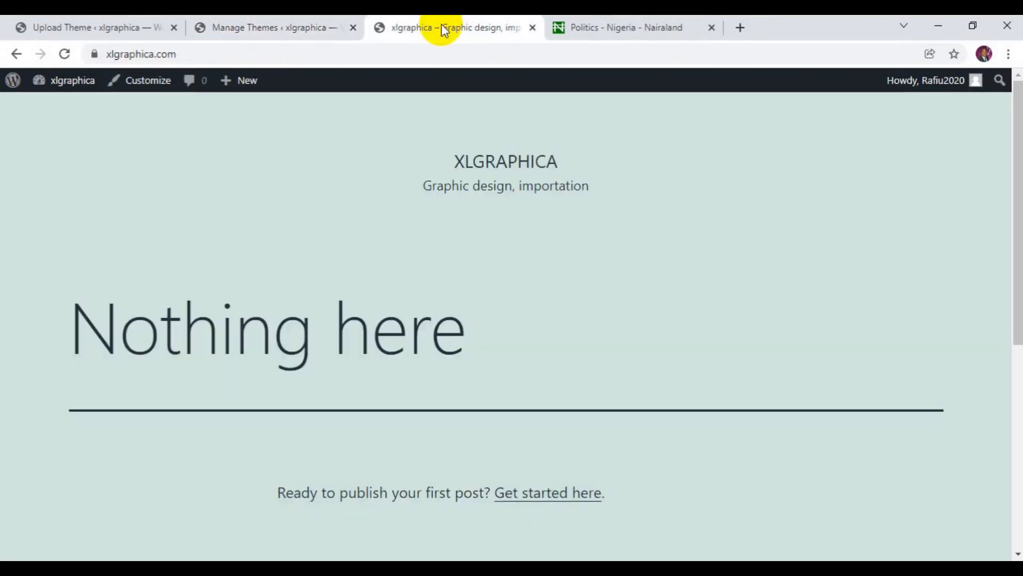
left_click(64, 54)
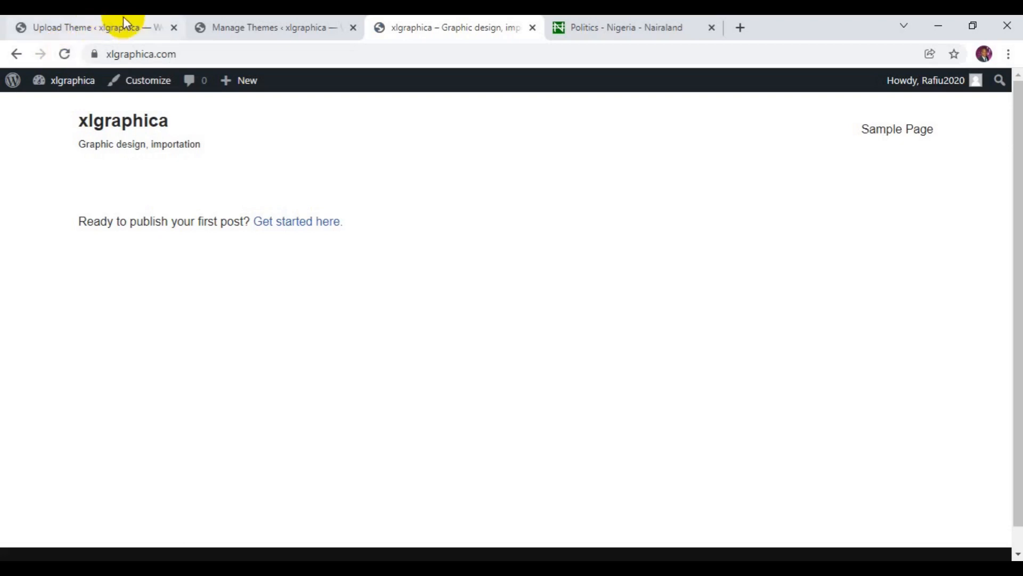
left_click(303, 16)
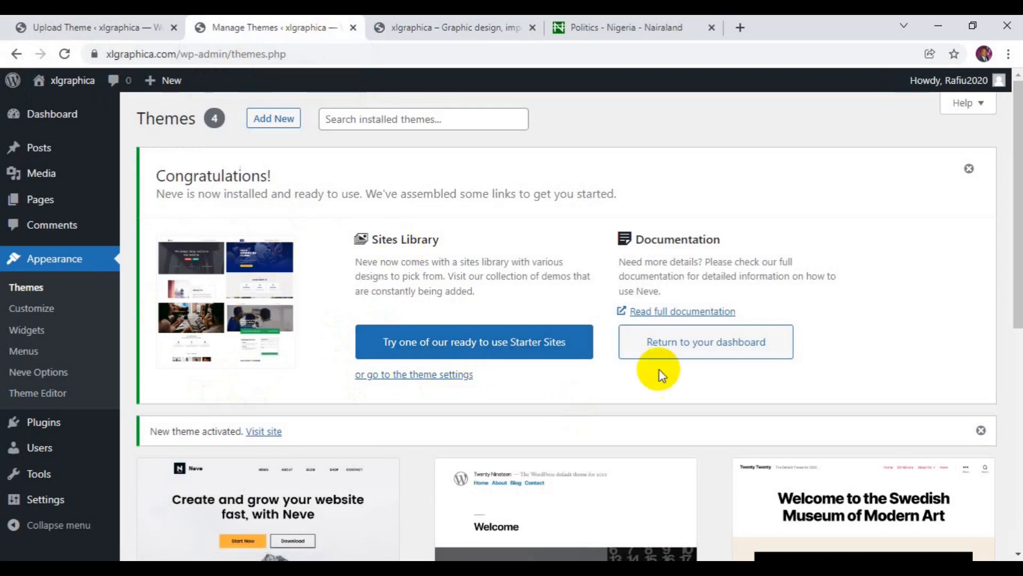
left_click_drag(1019, 181, 1018, 291)
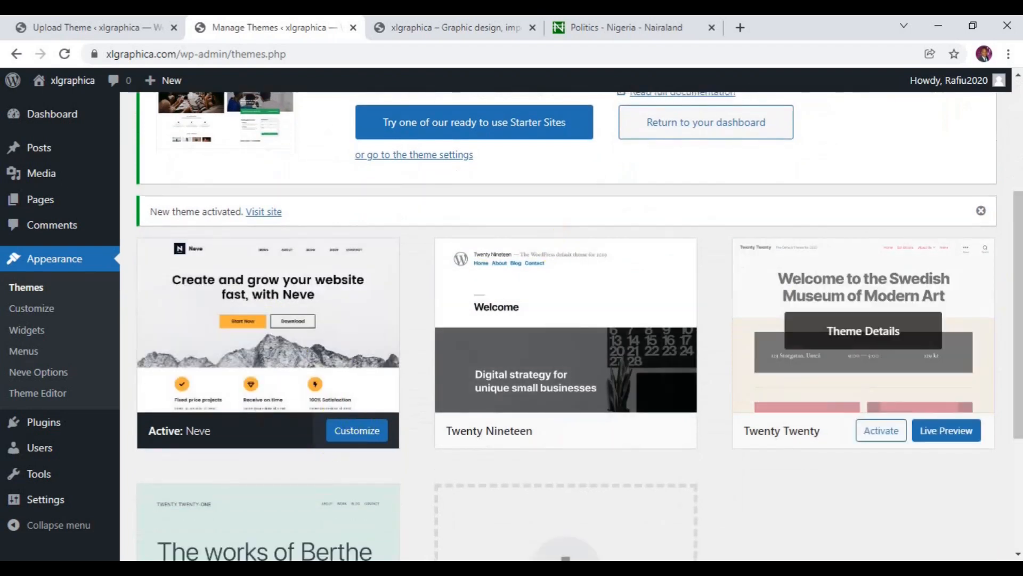
left_click_drag(1018, 242, 1017, 133)
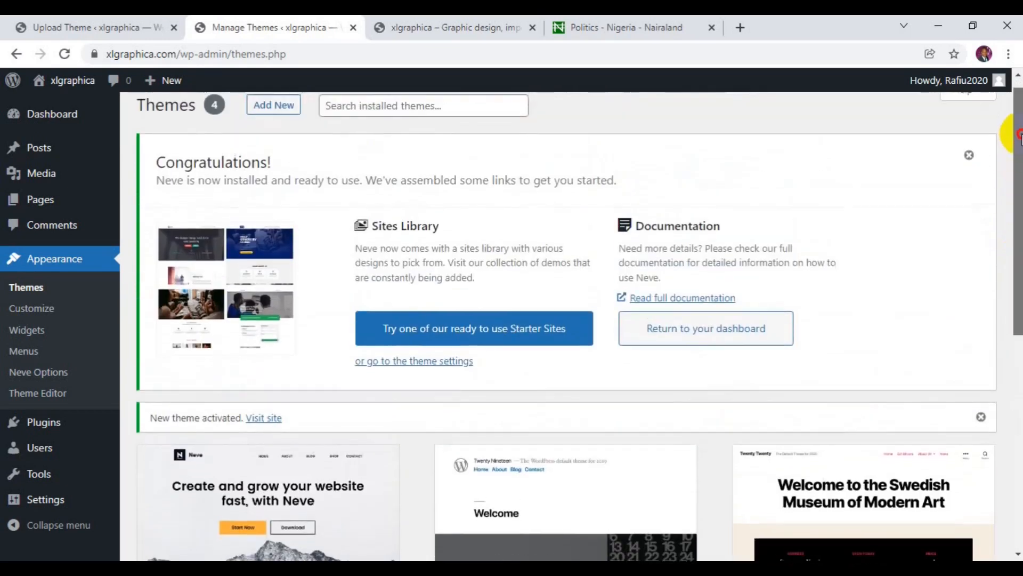